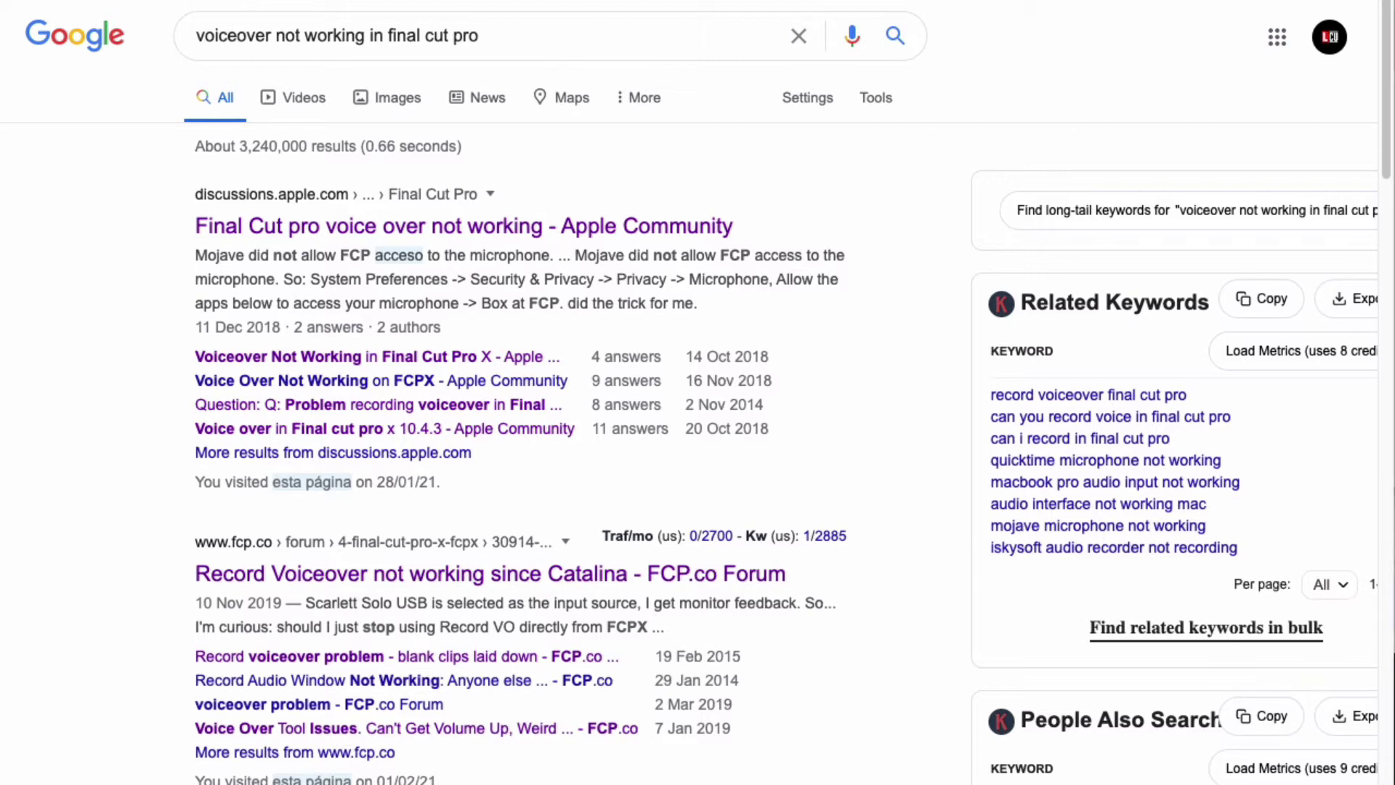
click(21, 0)
click(14, 0)
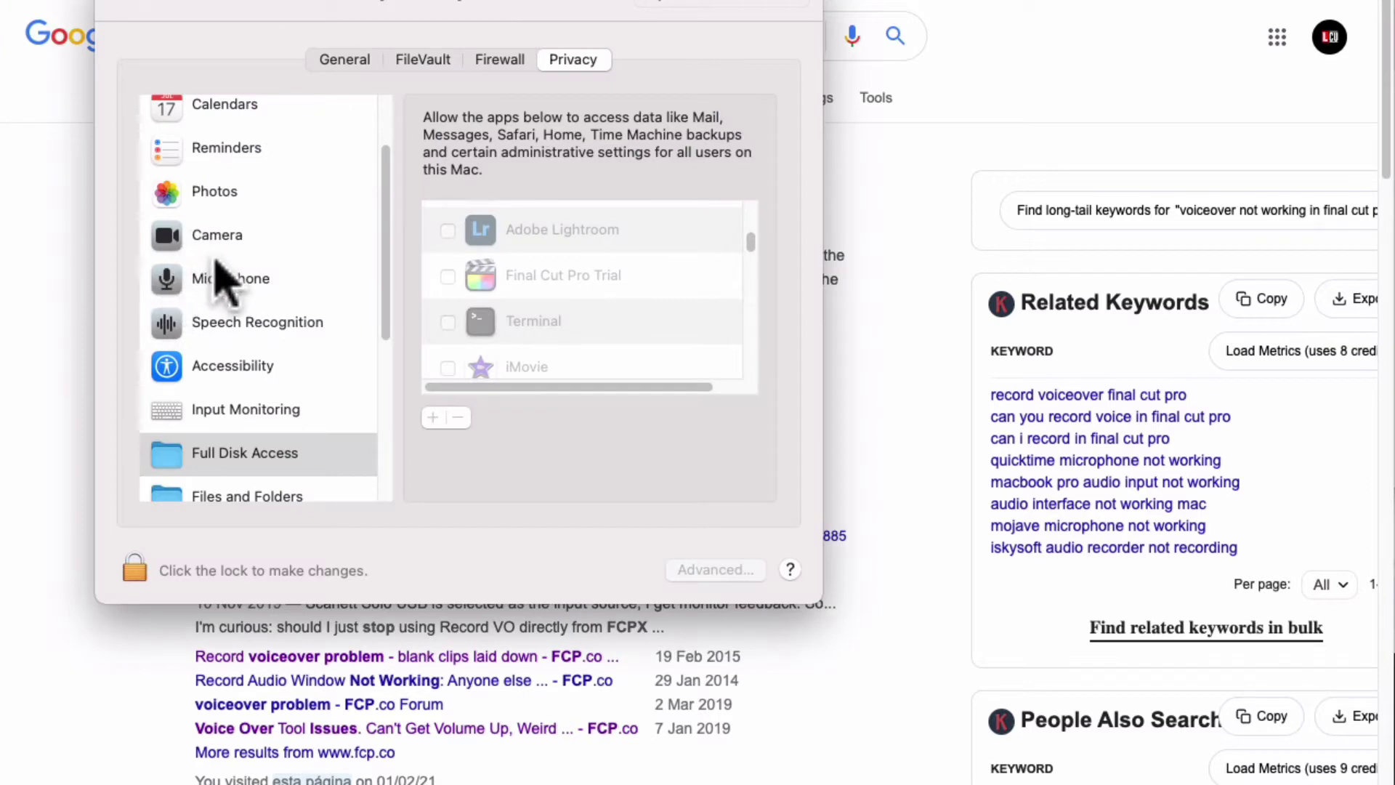
click(224, 276)
scroll(589, 251, up, 3)
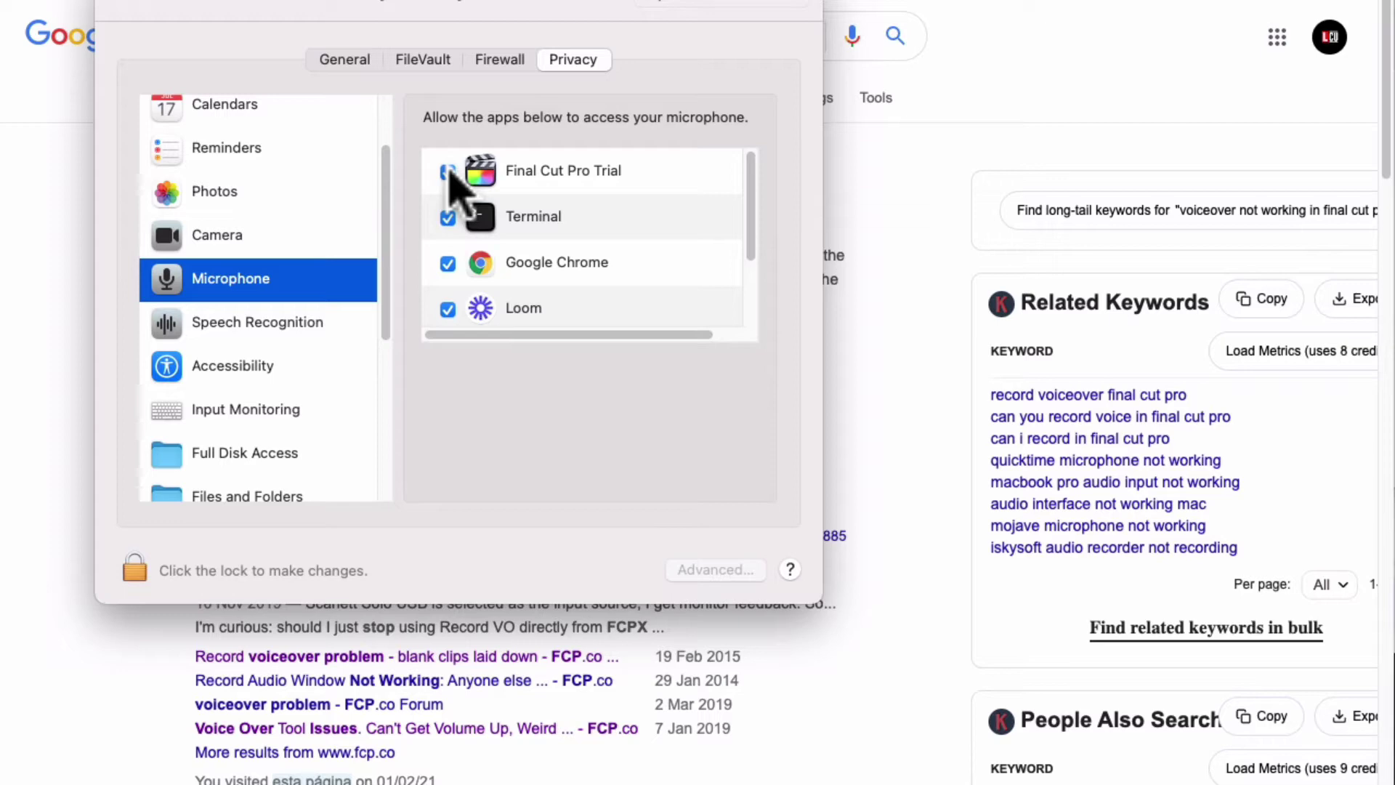
click(29, 200)
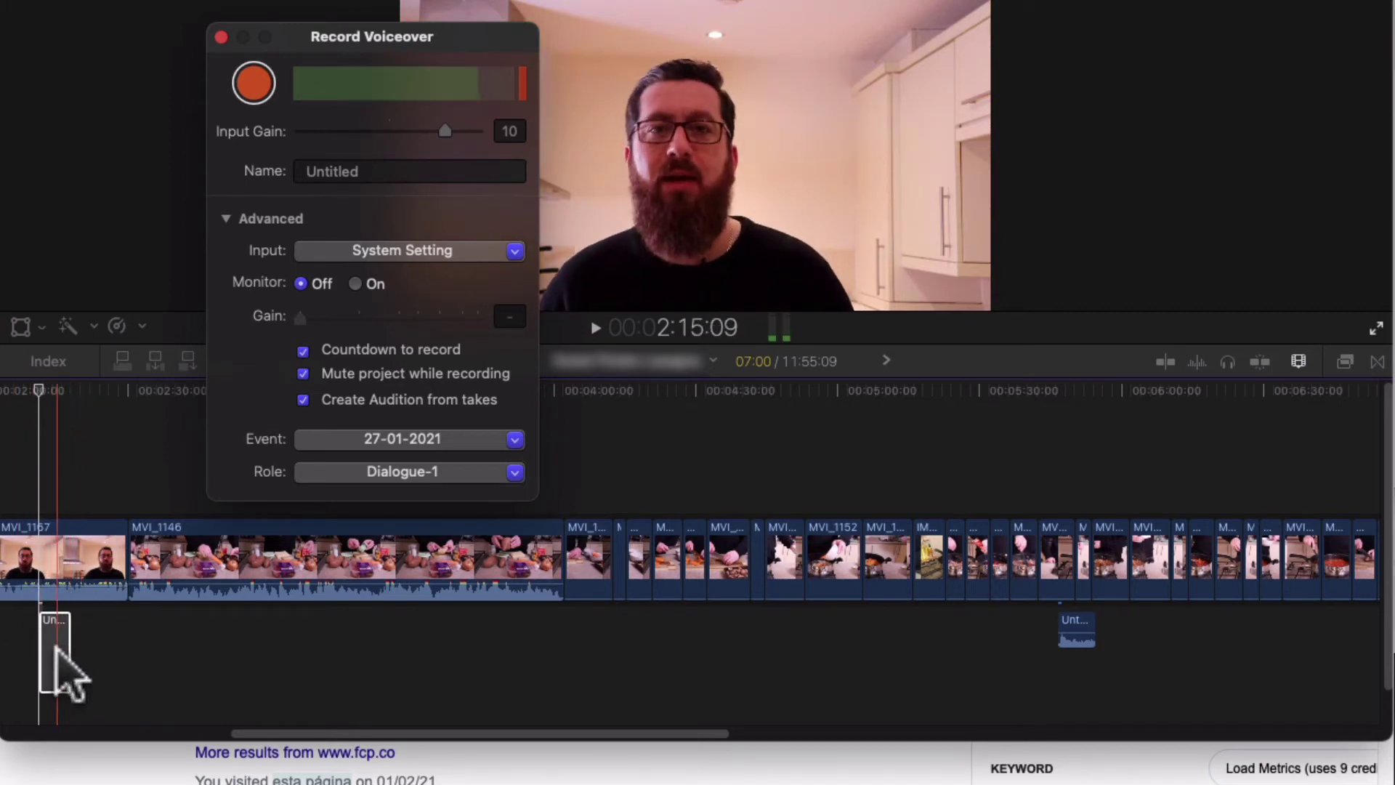
- Select the Untitled voiceover clip and shift the Record Voiceover window slightly left
click(60, 658)
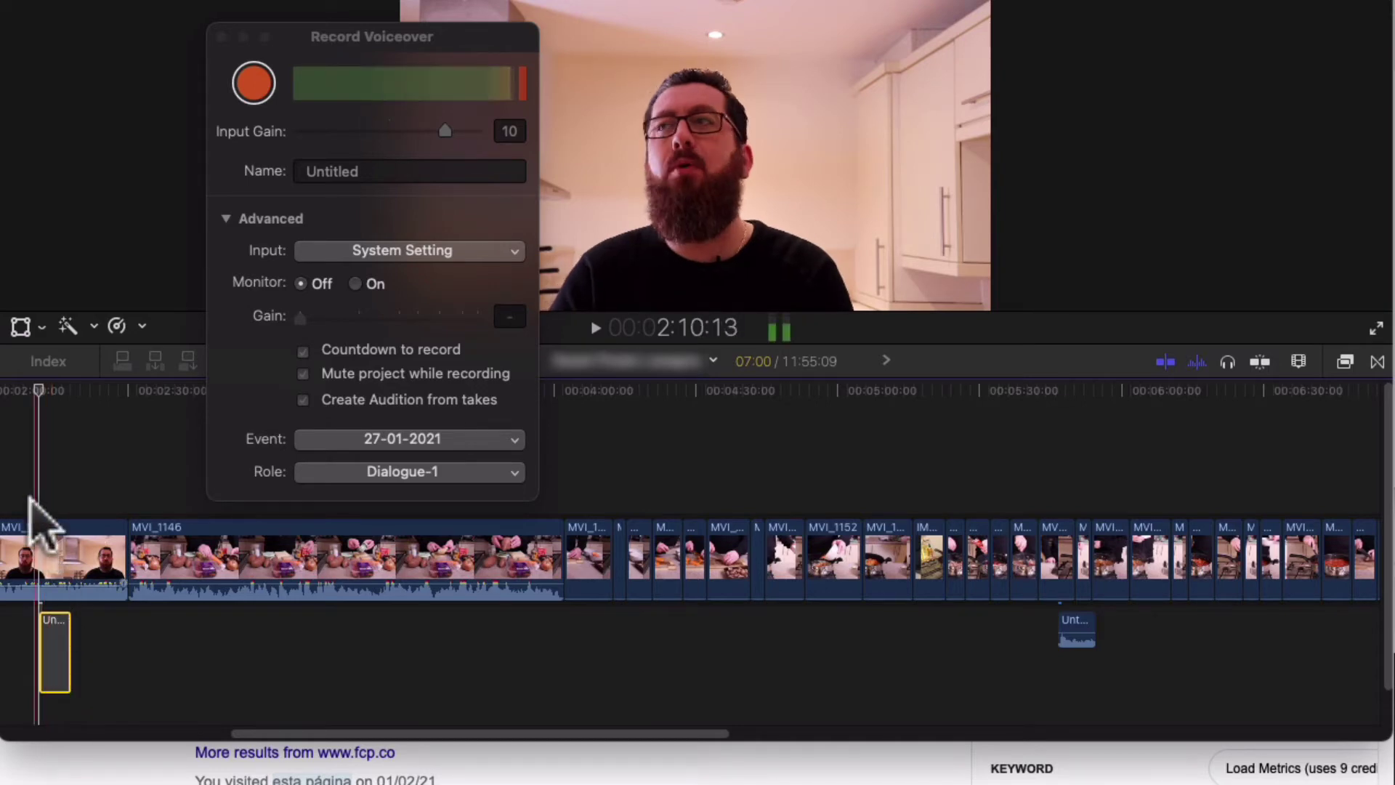
click(302, 42)
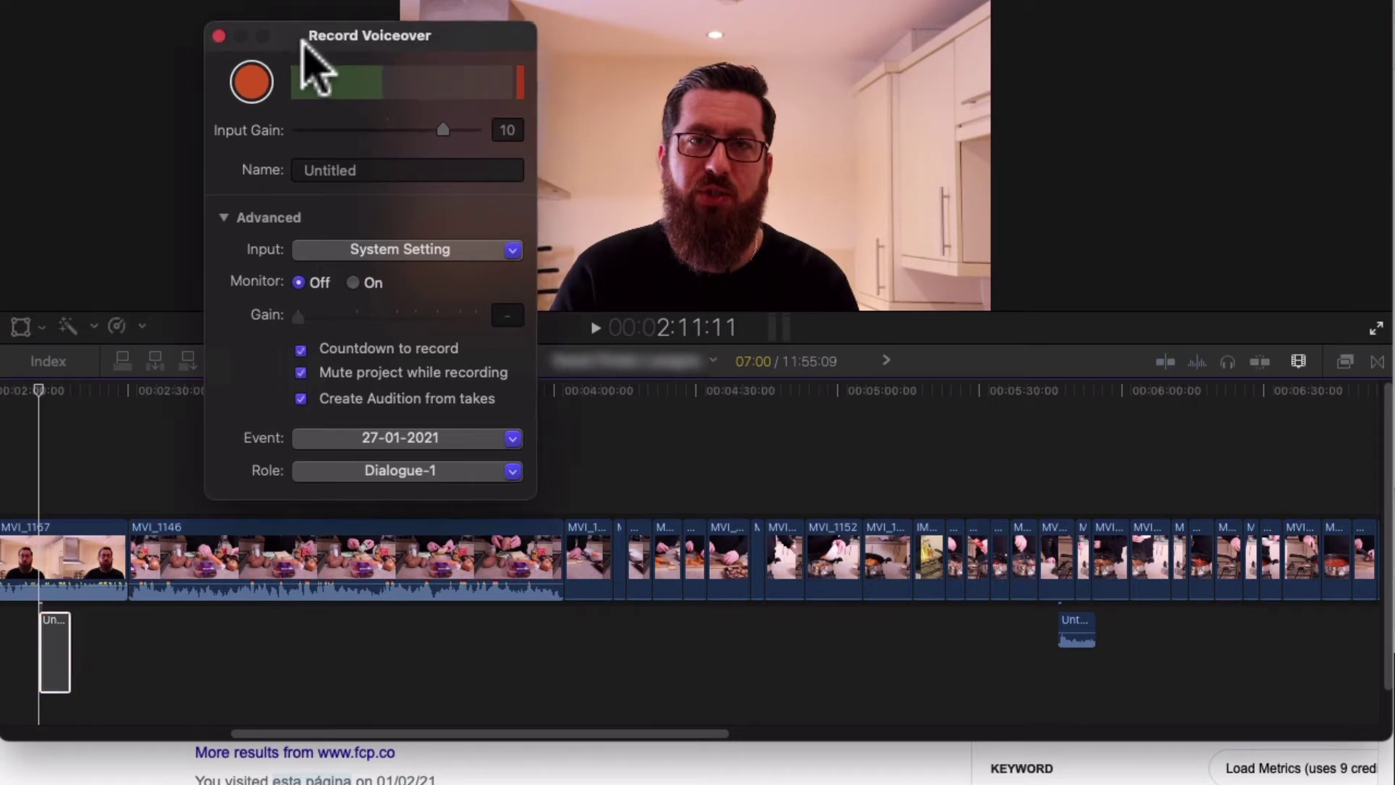
drag(303, 42, 223, 53)
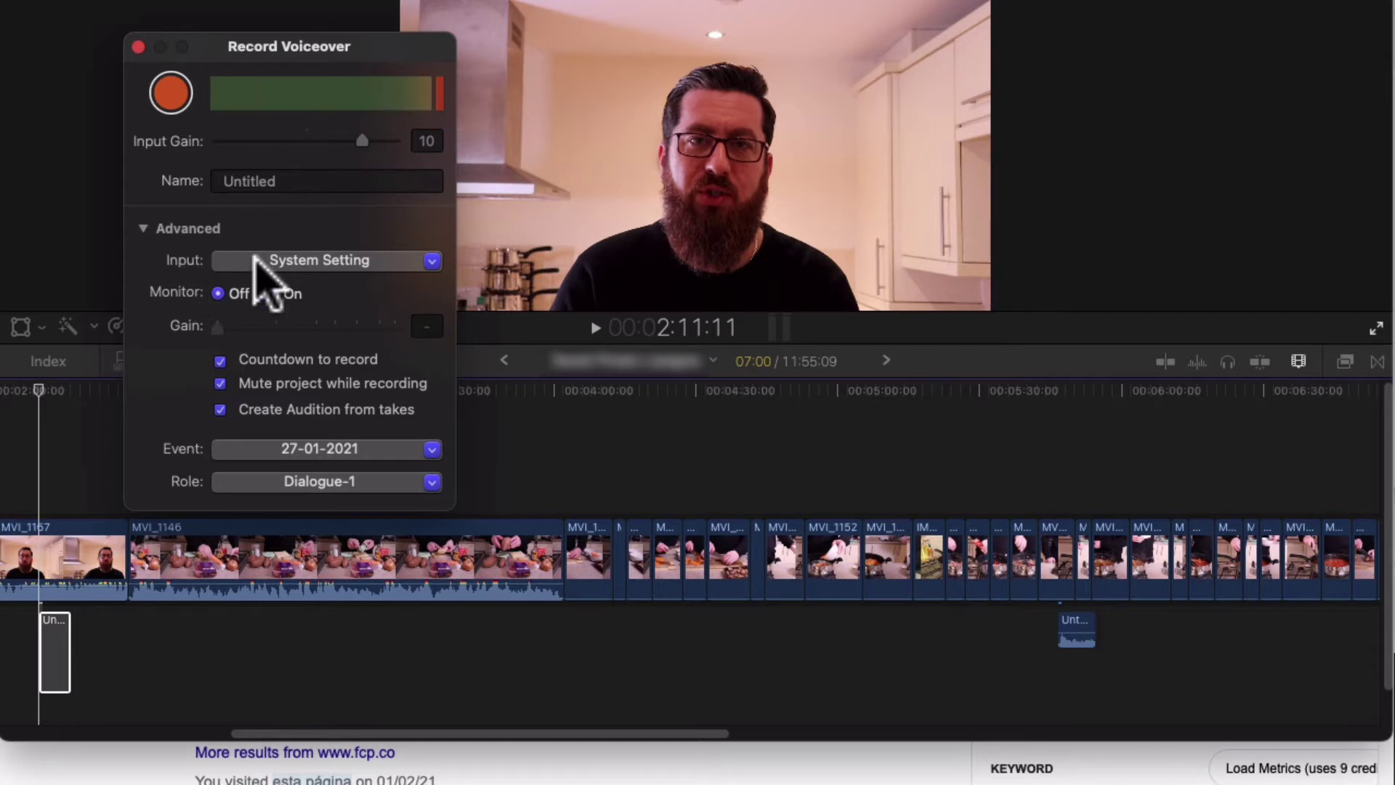
- Review the voiceover microphone input choices unchanged, then view and close About This Mac
click(256, 263)
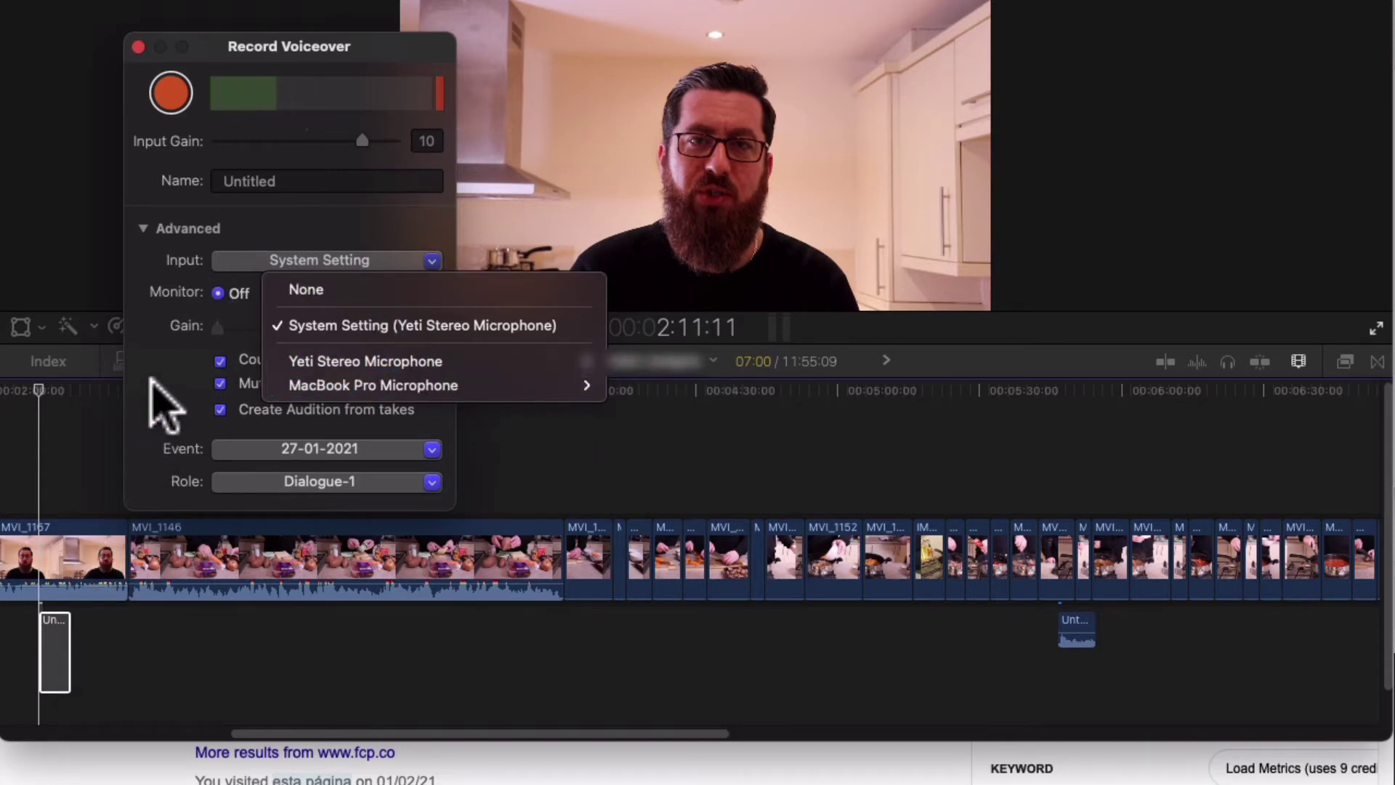
click(152, 379)
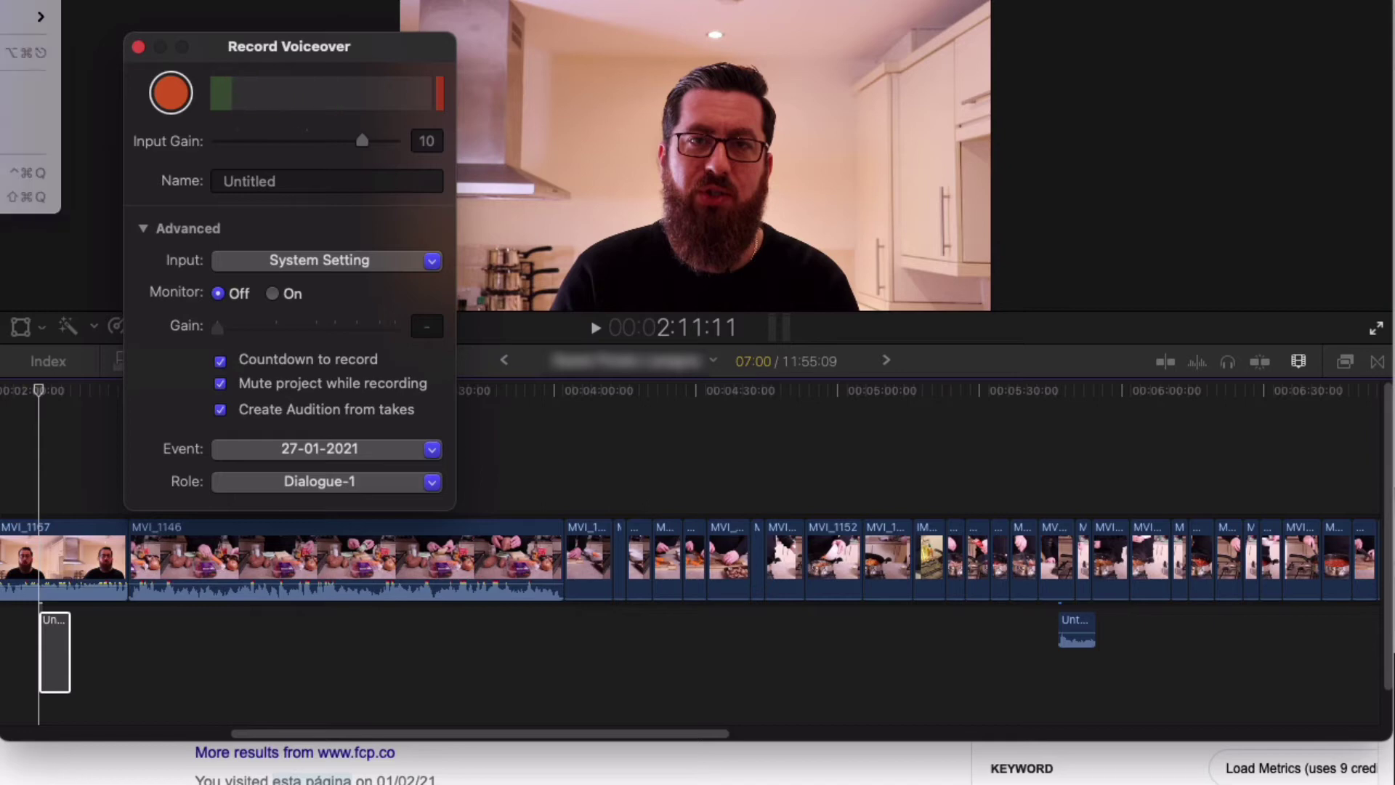
click(31, 4)
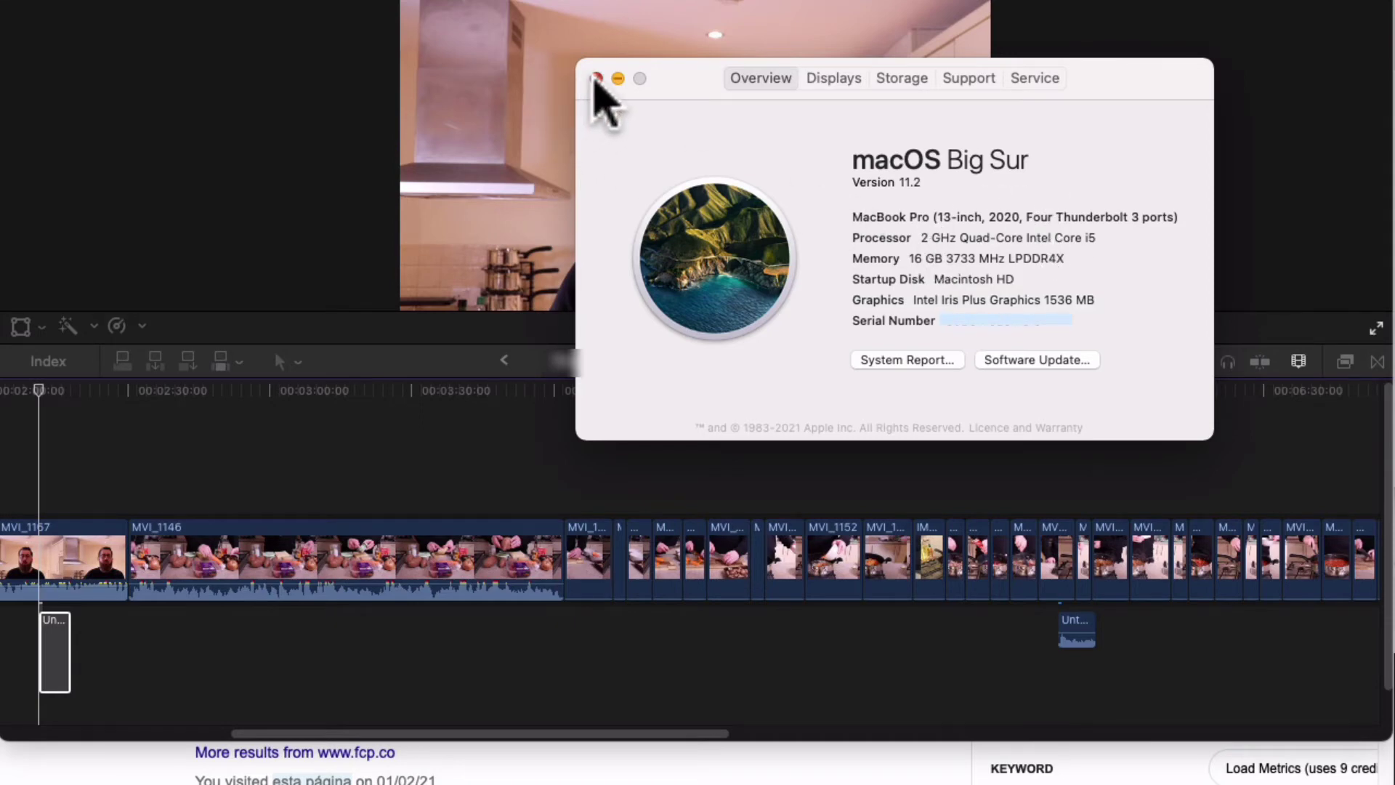
click(596, 78)
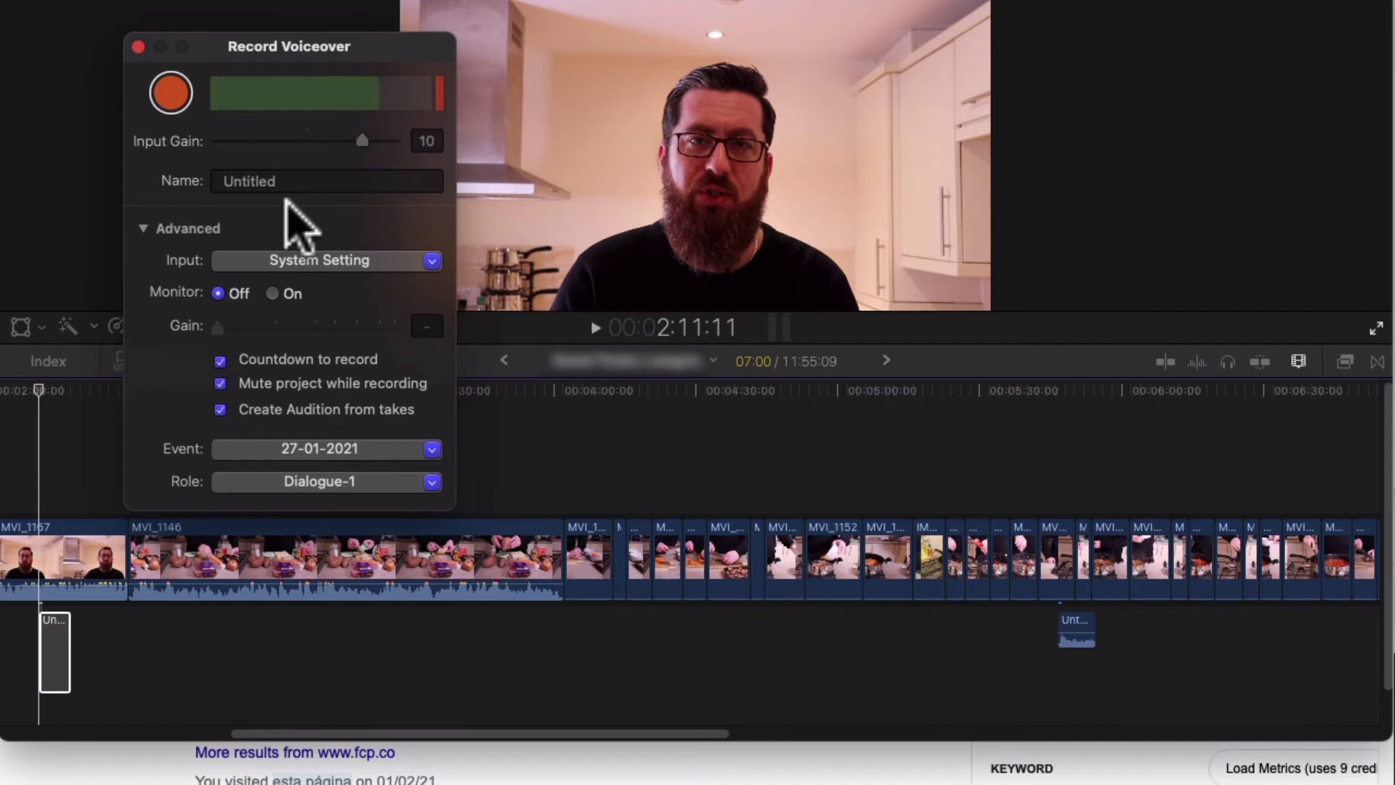
- Recheck the Record Voiceover input choices, leaving the input on the system setting
click(362, 258)
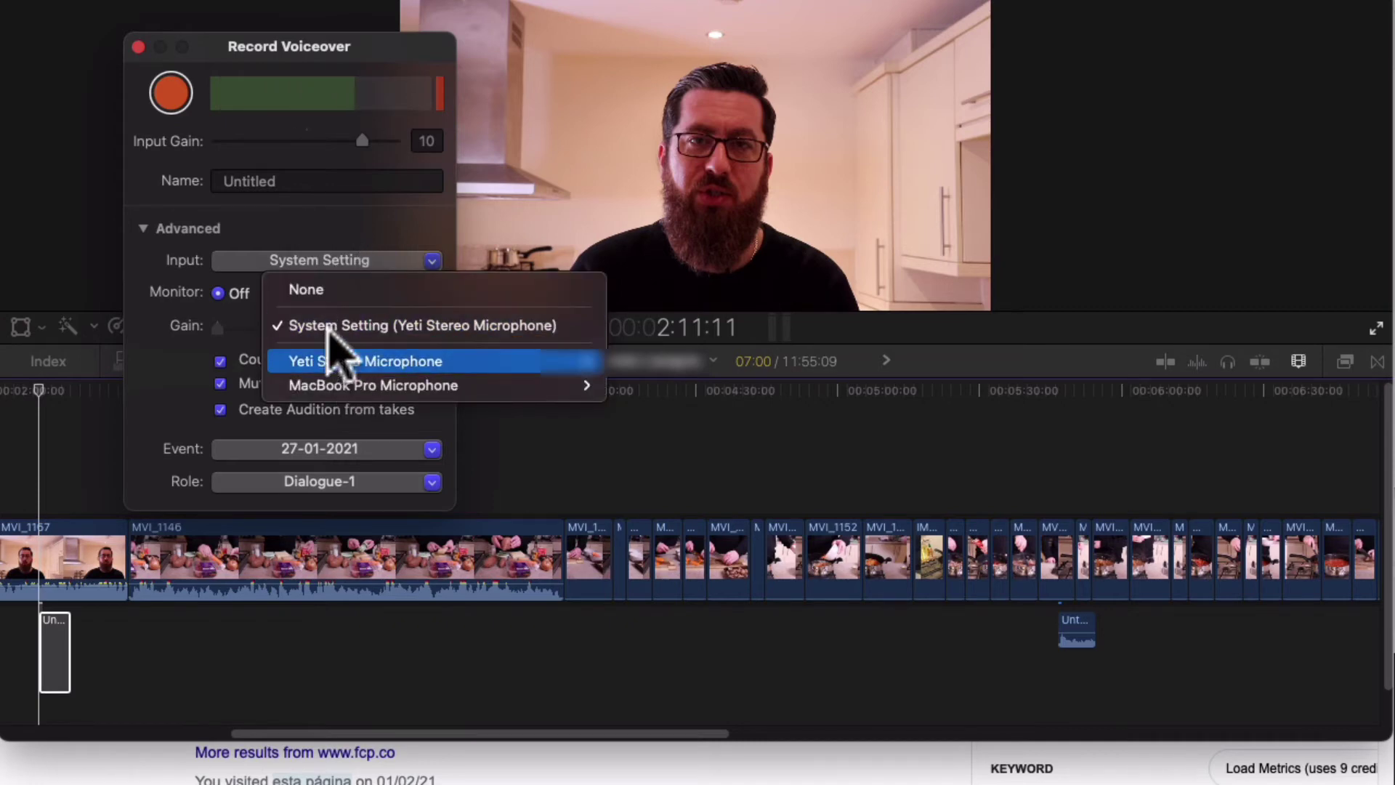
click(299, 222)
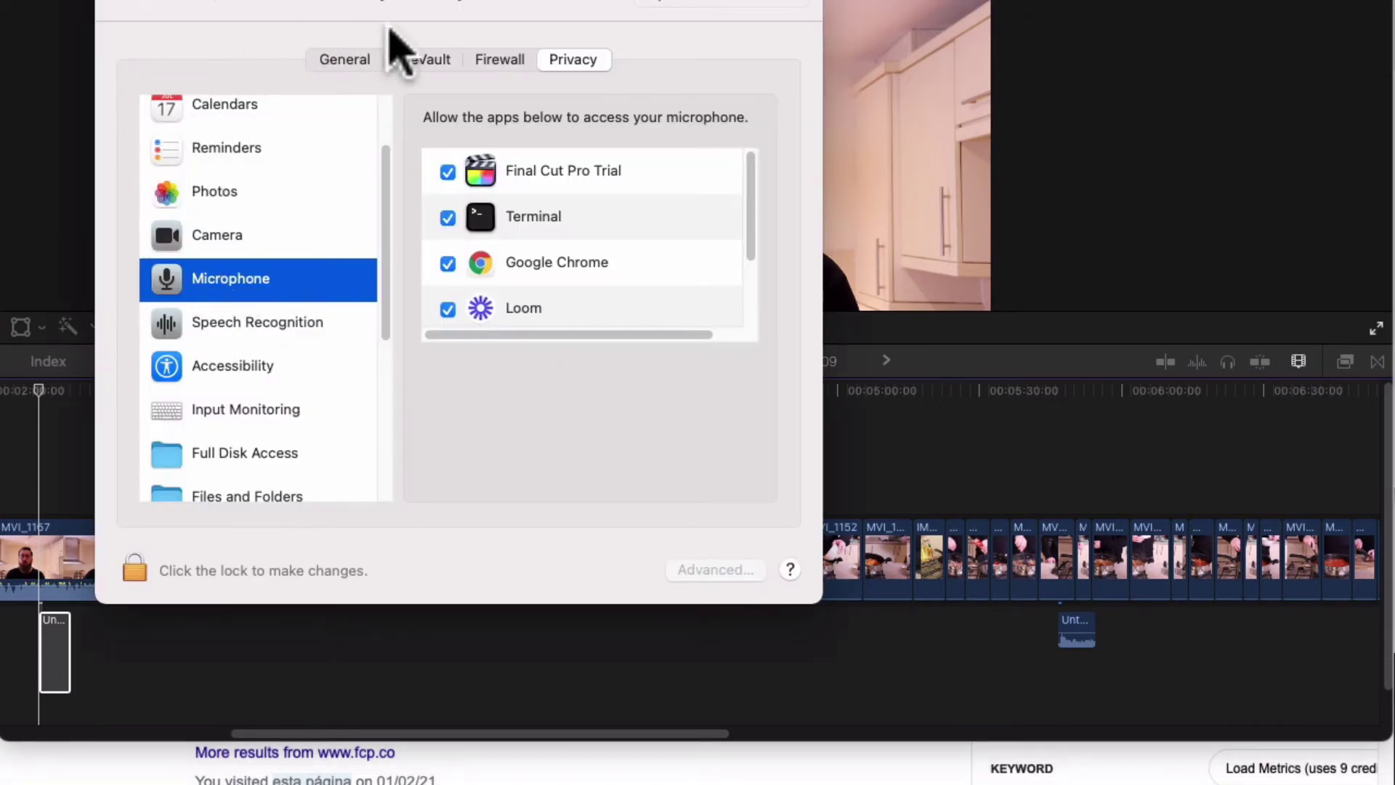
- Show the Full Disk Access list and locate the unticked Final Cut Pro Trial entry
scroll(258, 313, down, 1)
click(254, 428)
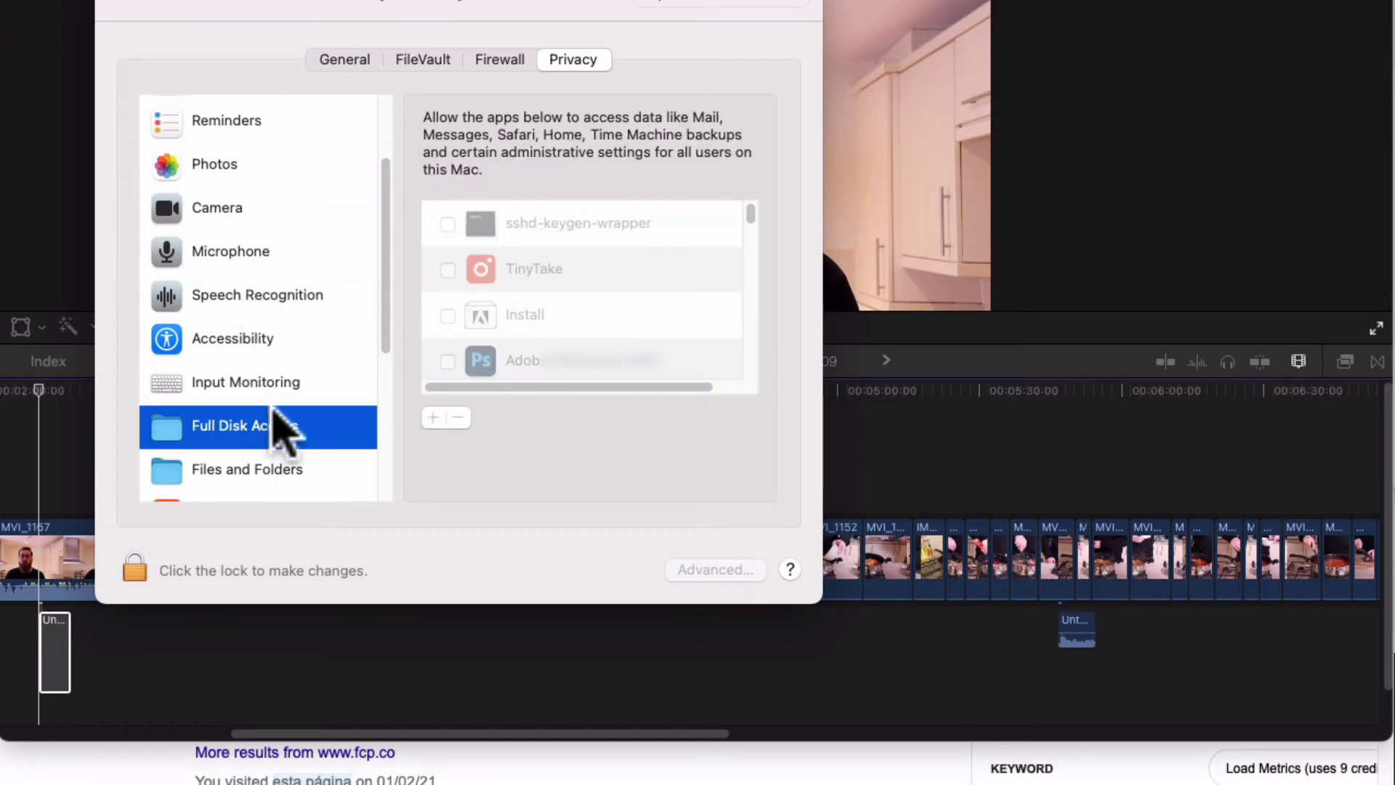
scroll(632, 295, down, 2)
scroll(632, 291, down, 2)
scroll(634, 281, down, 2)
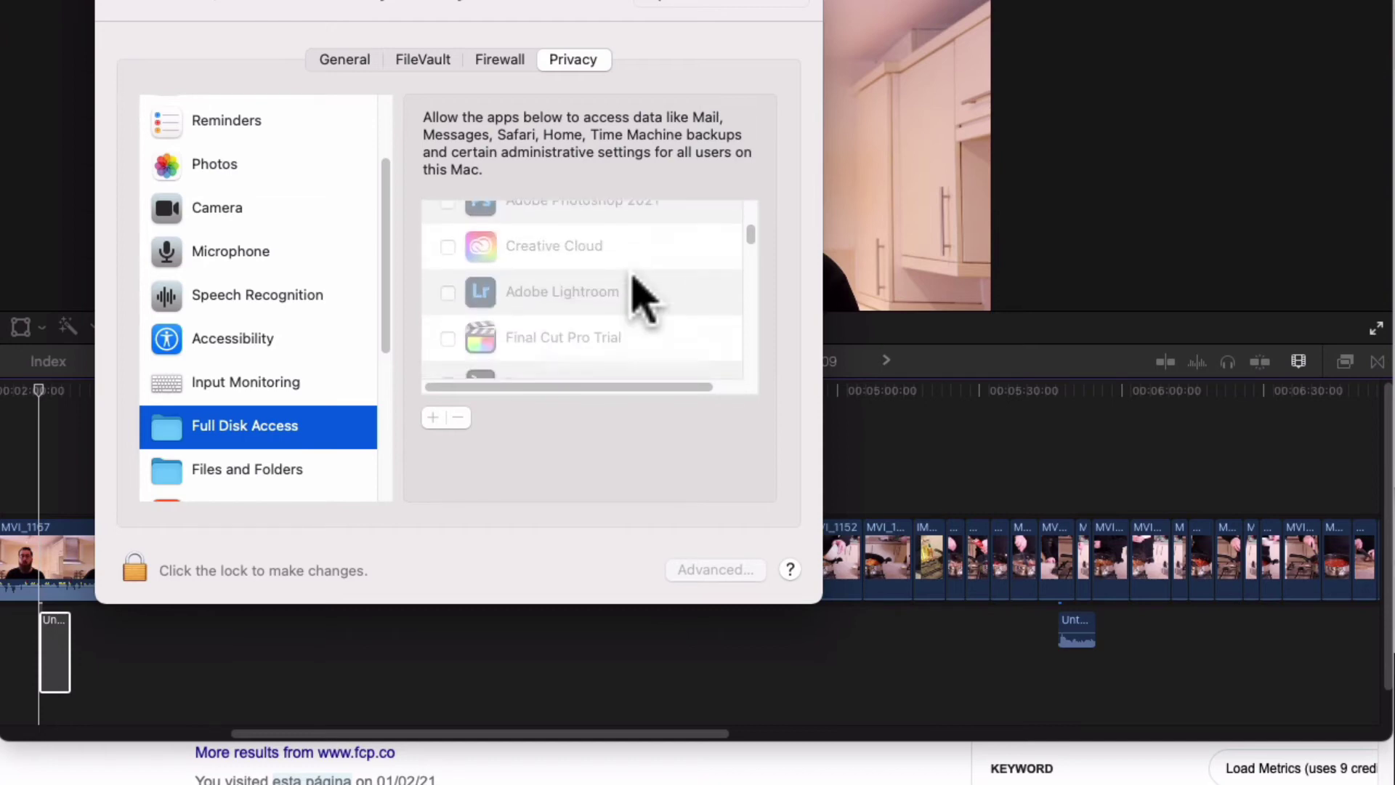
scroll(633, 282, down, 1)
scroll(634, 282, down, 3)
scroll(634, 283, down, 3)
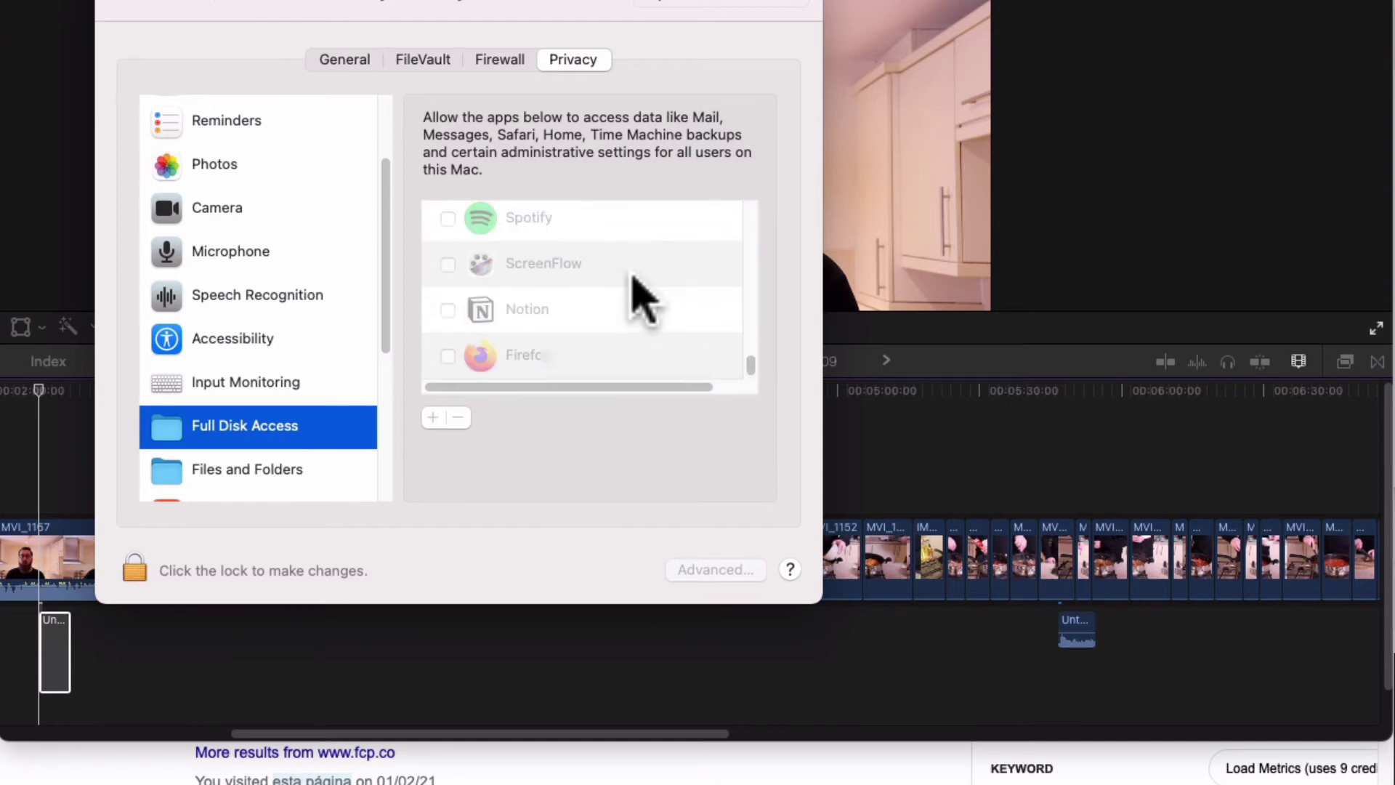
scroll(641, 298, up, 10)
scroll(643, 298, down, 1)
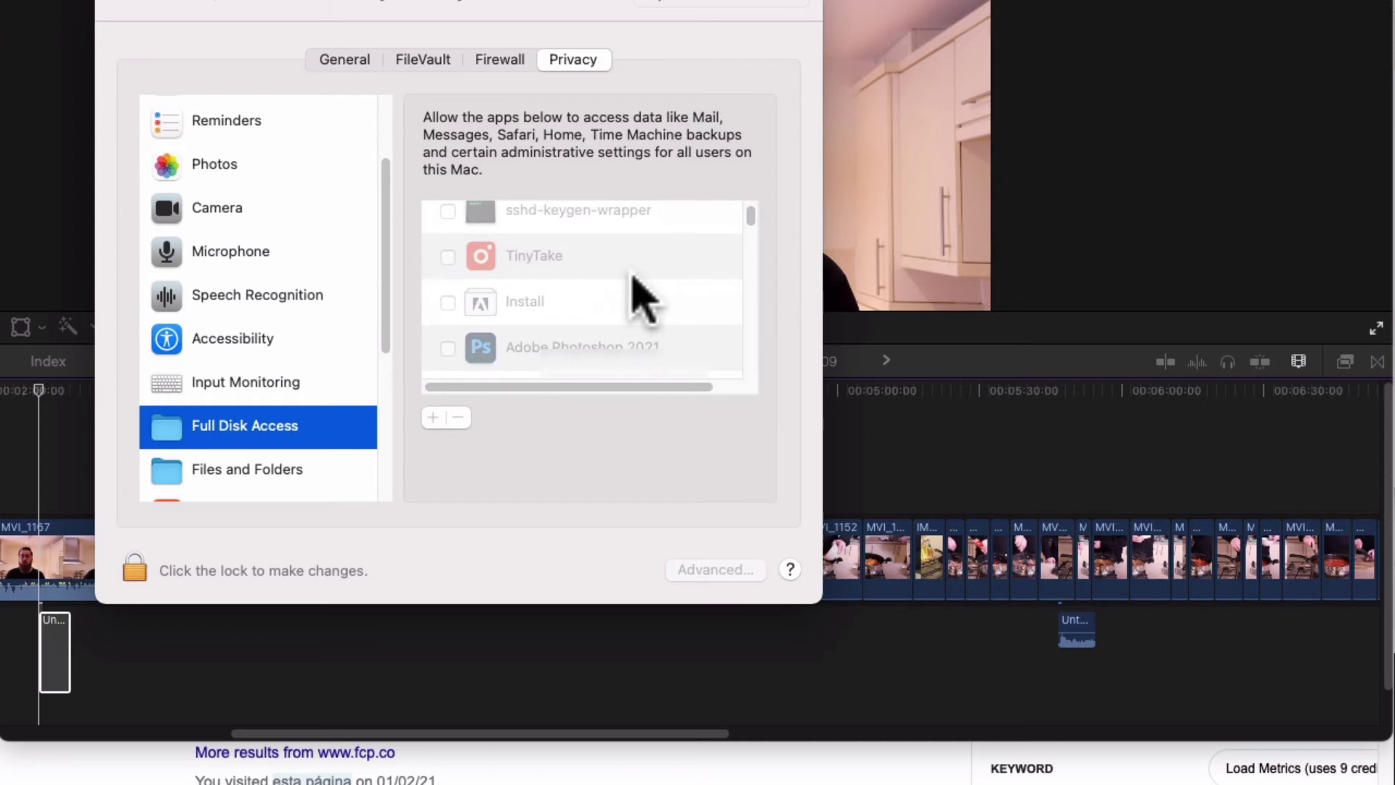
scroll(641, 298, down, 2)
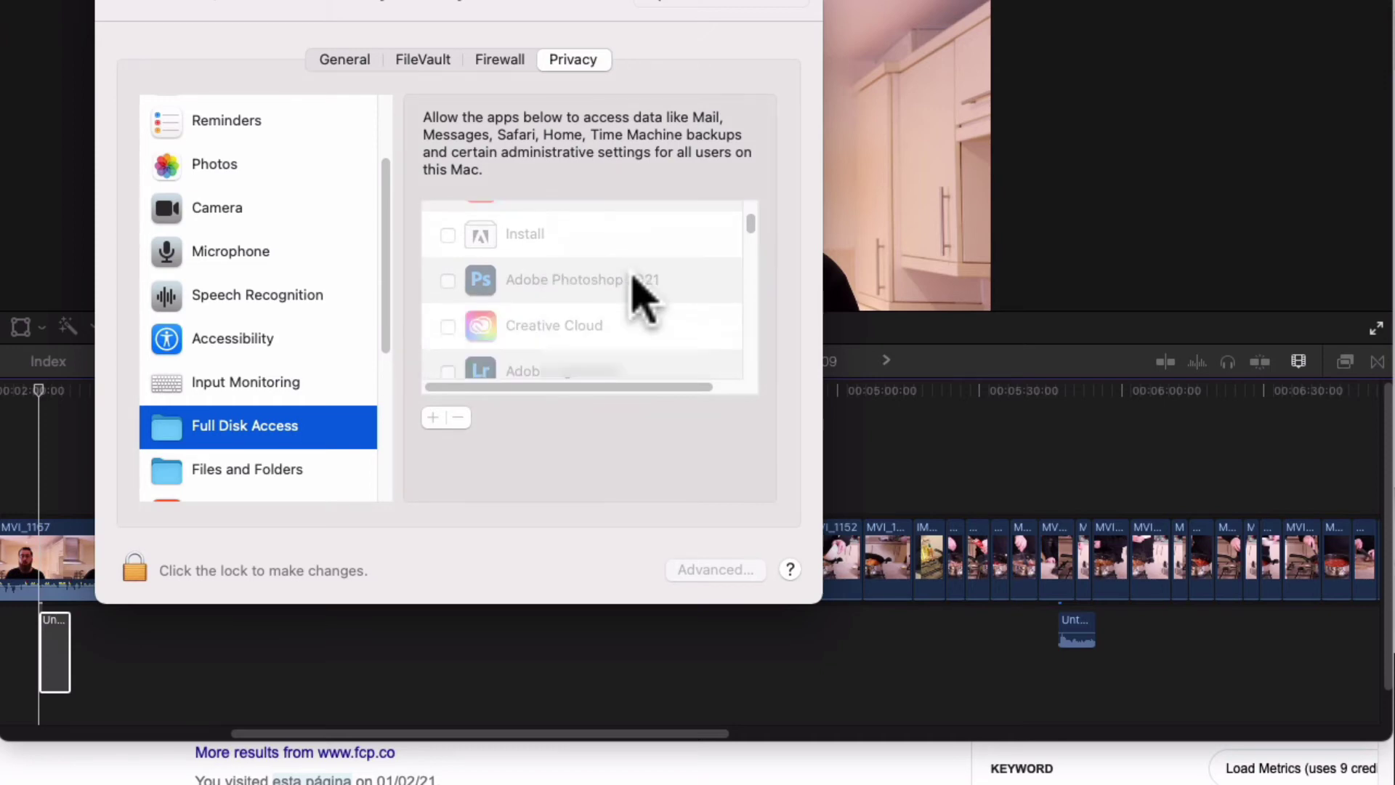
scroll(641, 298, down, 4)
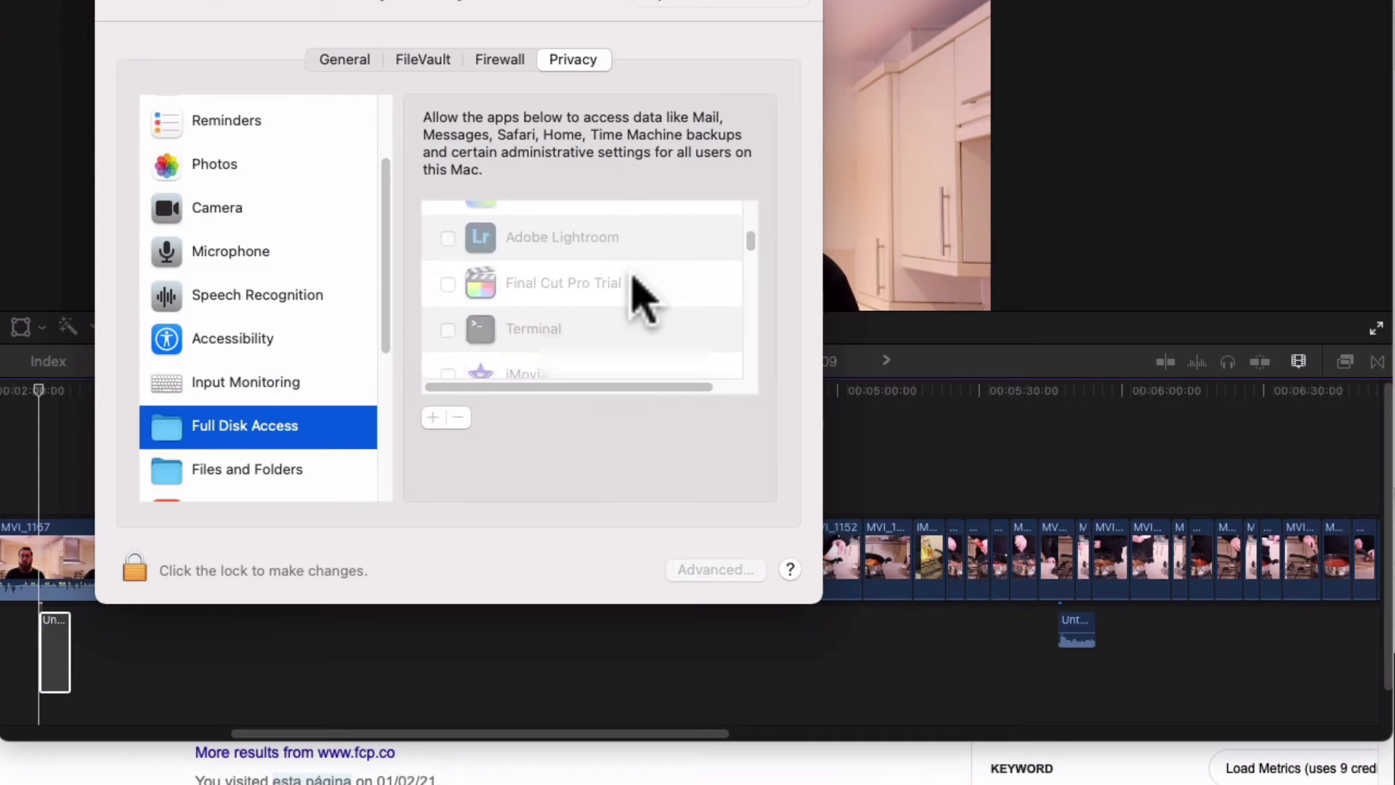
click(447, 284)
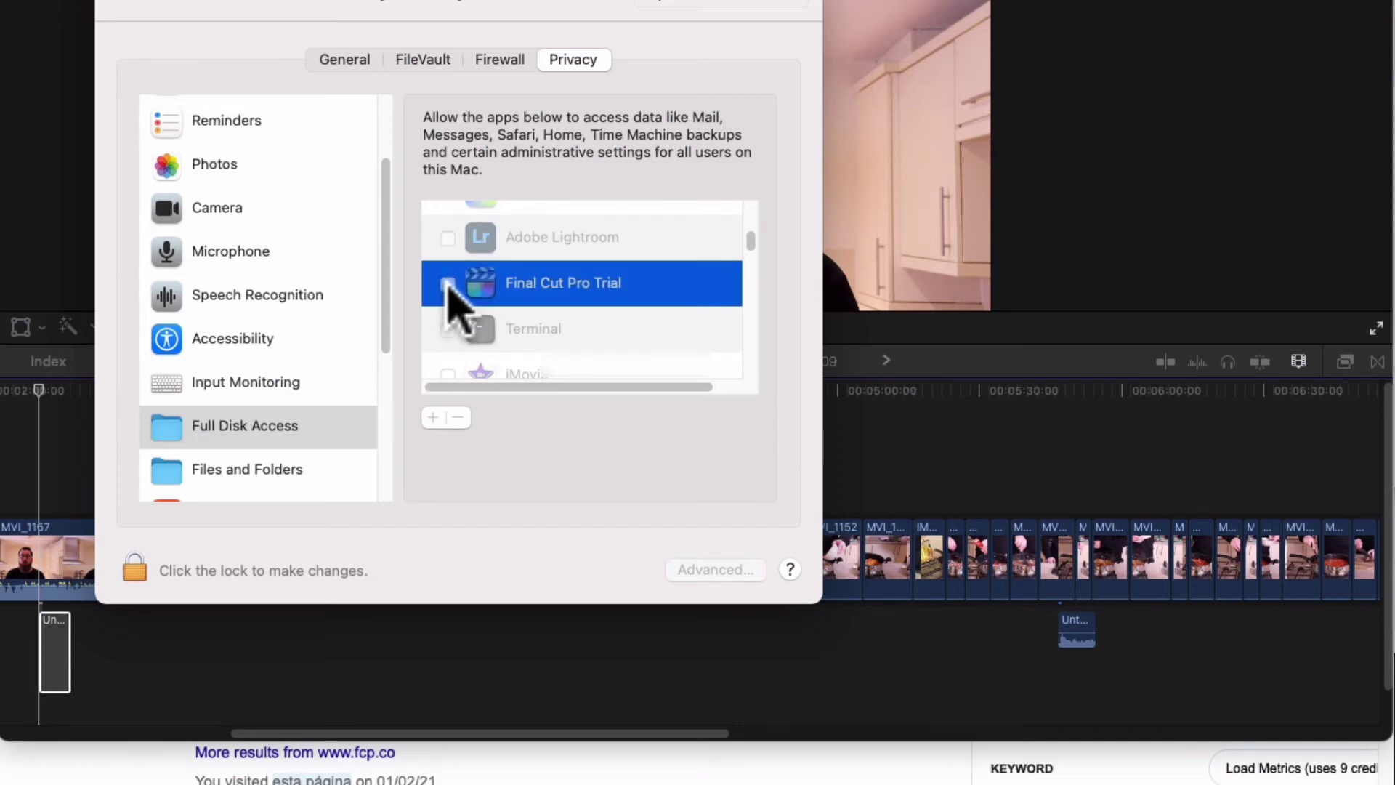
- Unlock privacy settings, grant Final Cut Pro Trial Full Disk Access, and relaunch it
click(134, 571)
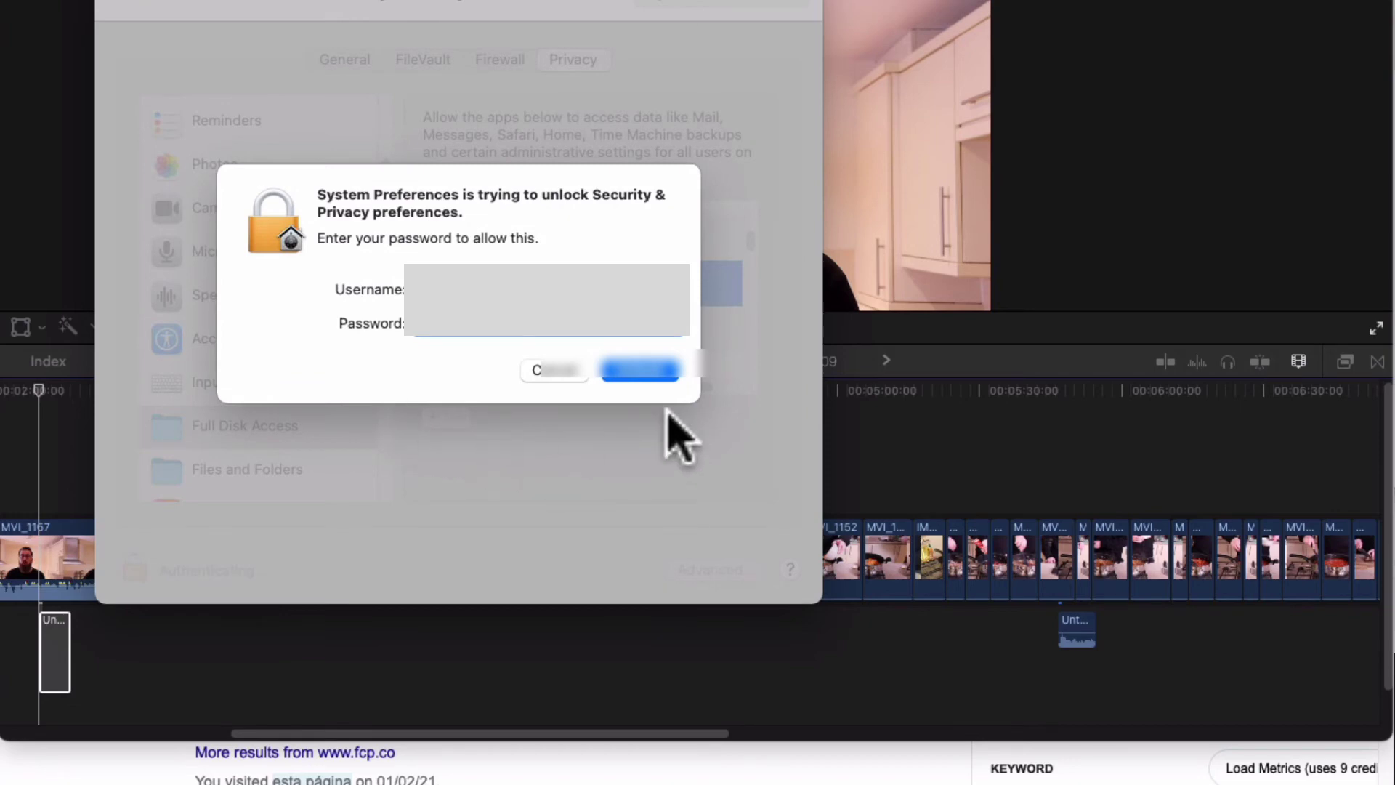
click(645, 370)
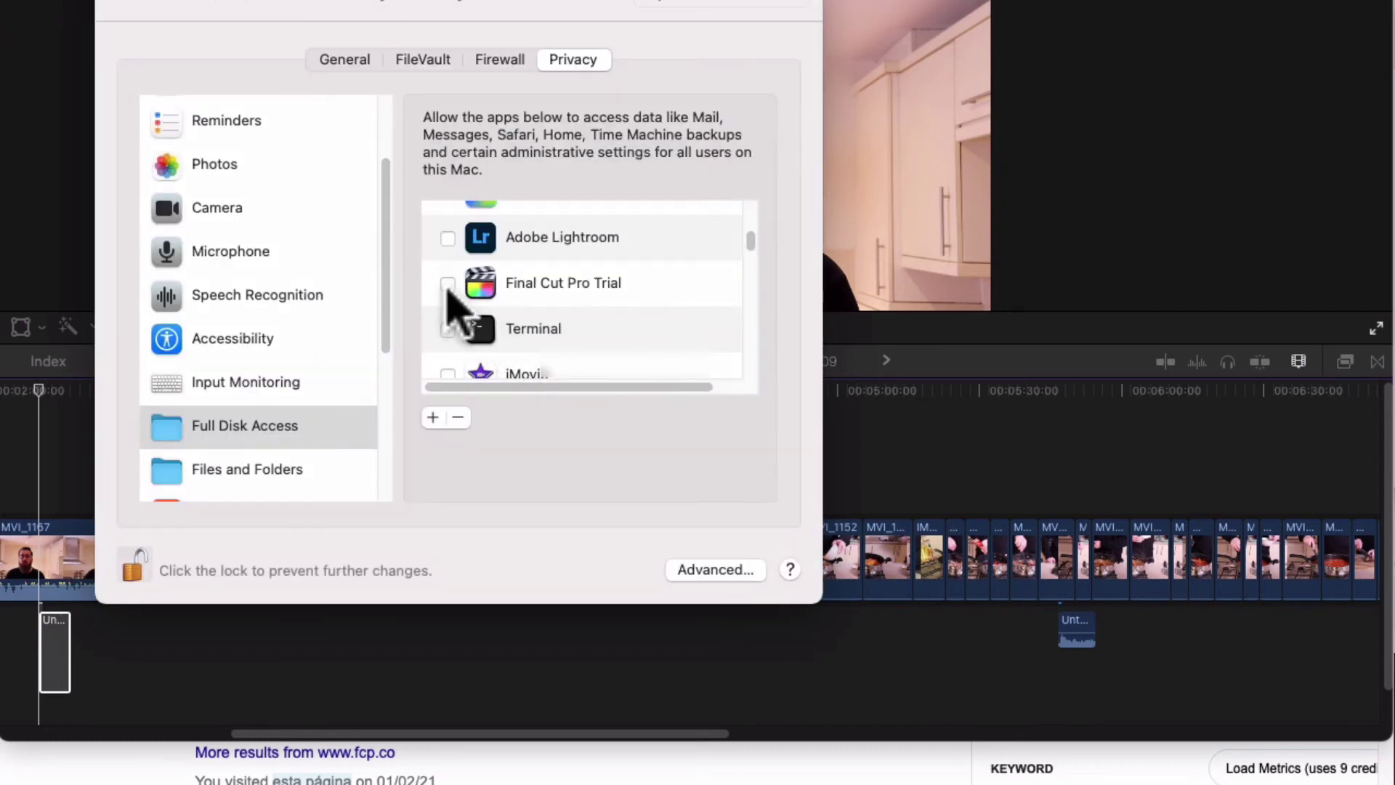
click(448, 283)
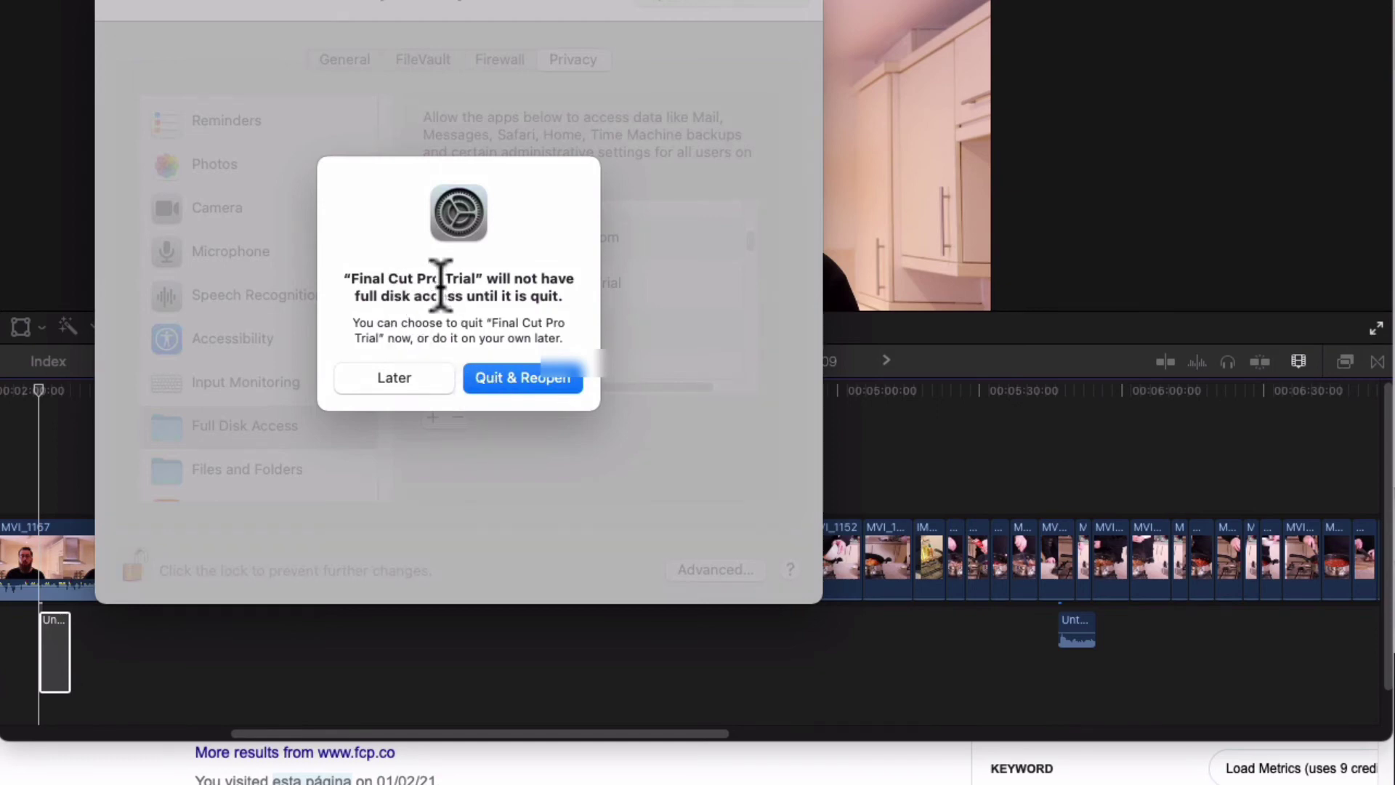
click(500, 377)
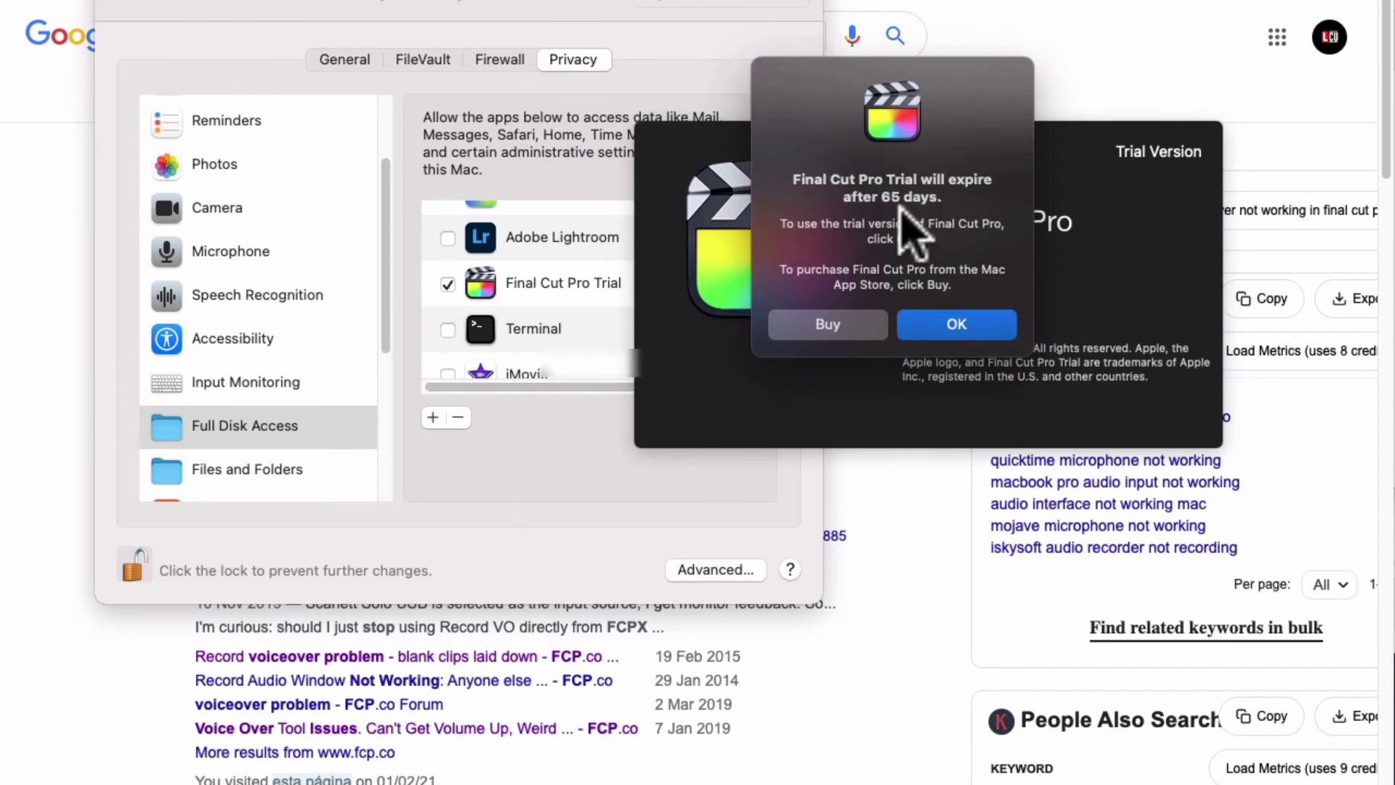
- Dismiss the trial expiry alert to return to the project timeline
click(964, 322)
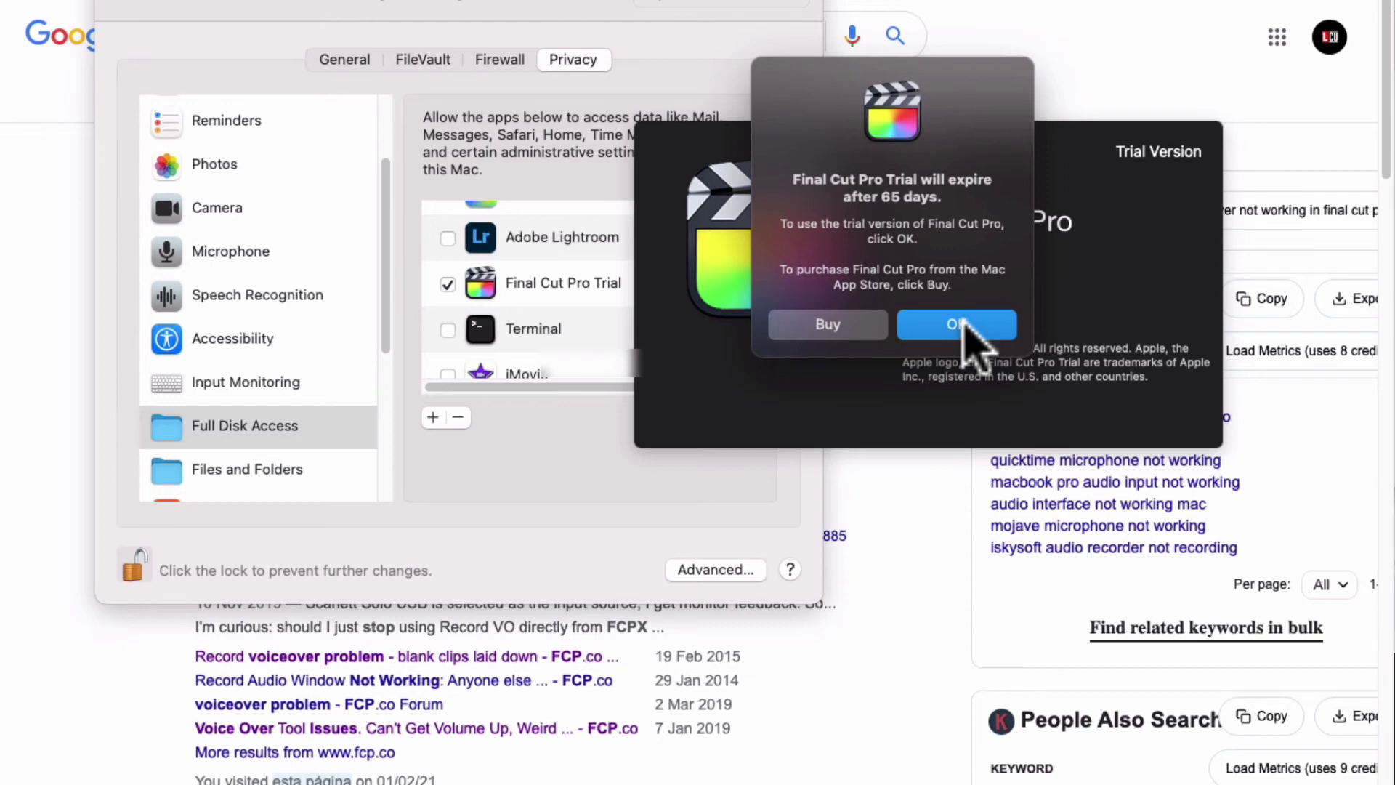
click(964, 323)
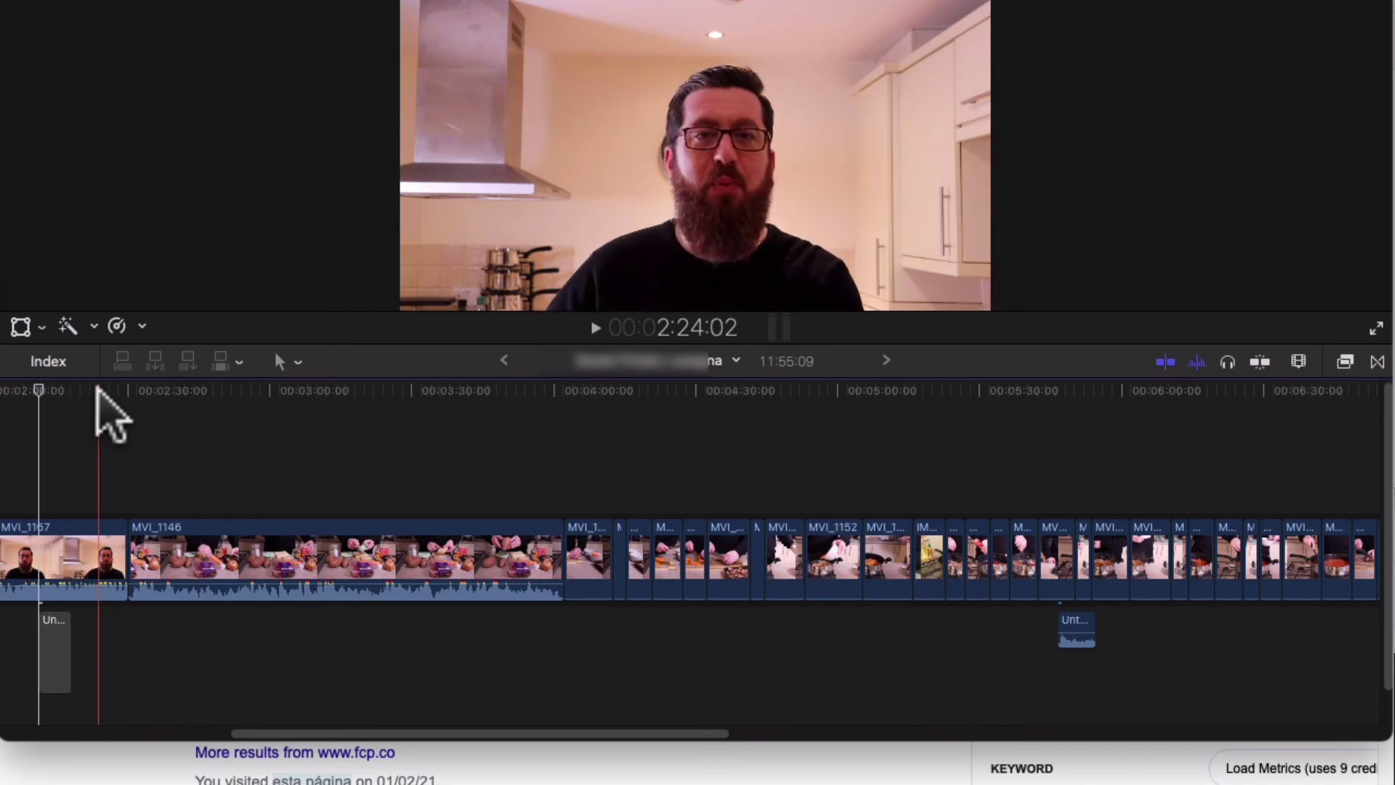
- Set the playhead near 2:24 and start a new take in the Record Voiceover window
click(97, 391)
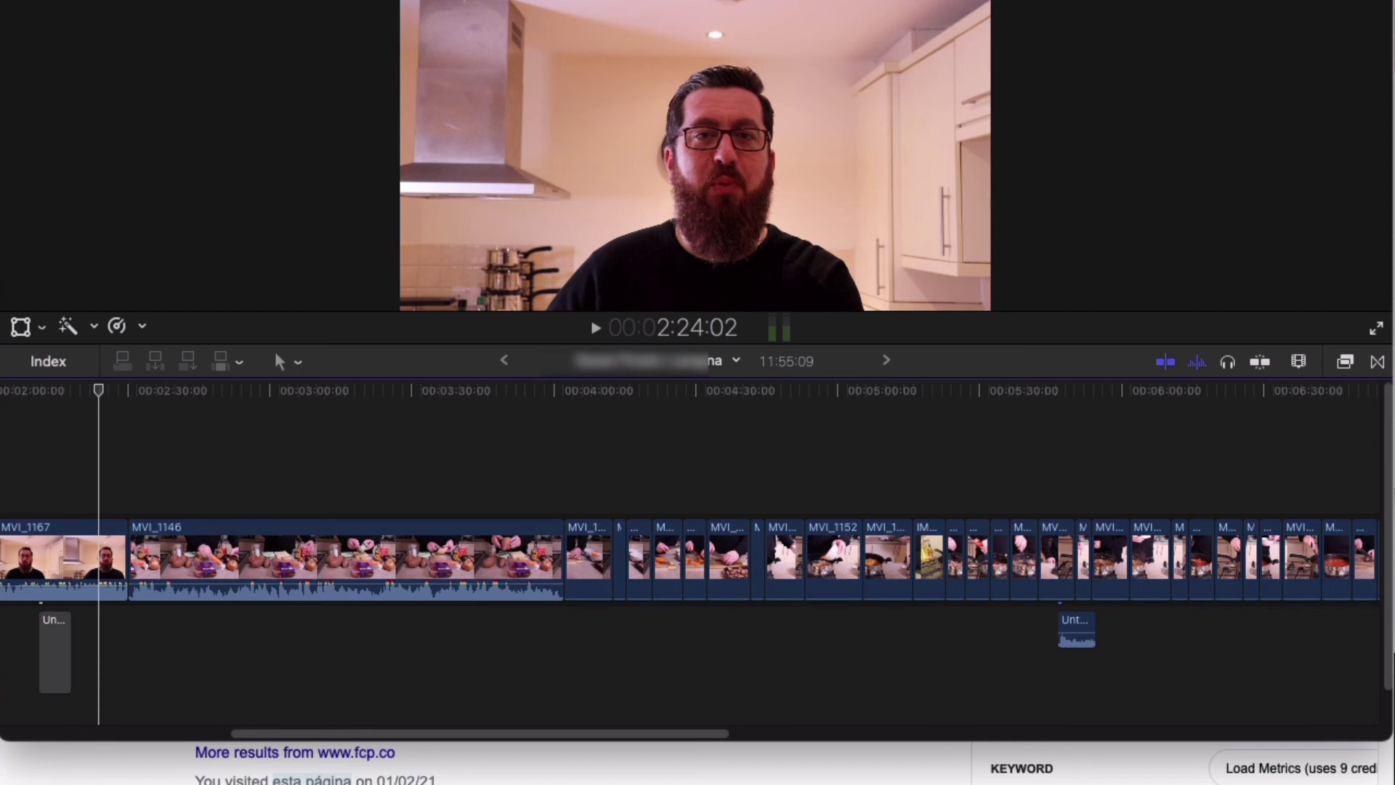
click(403, 1)
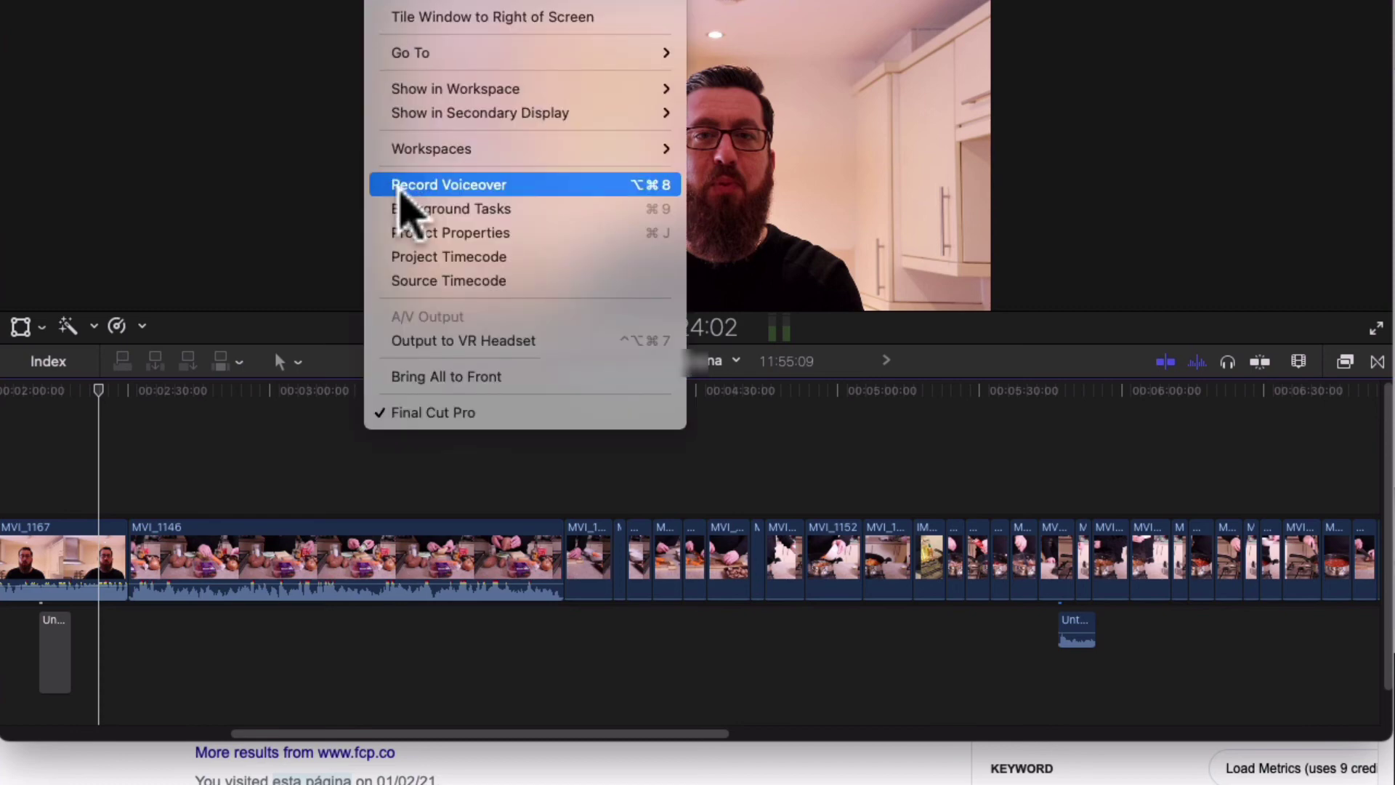
click(398, 186)
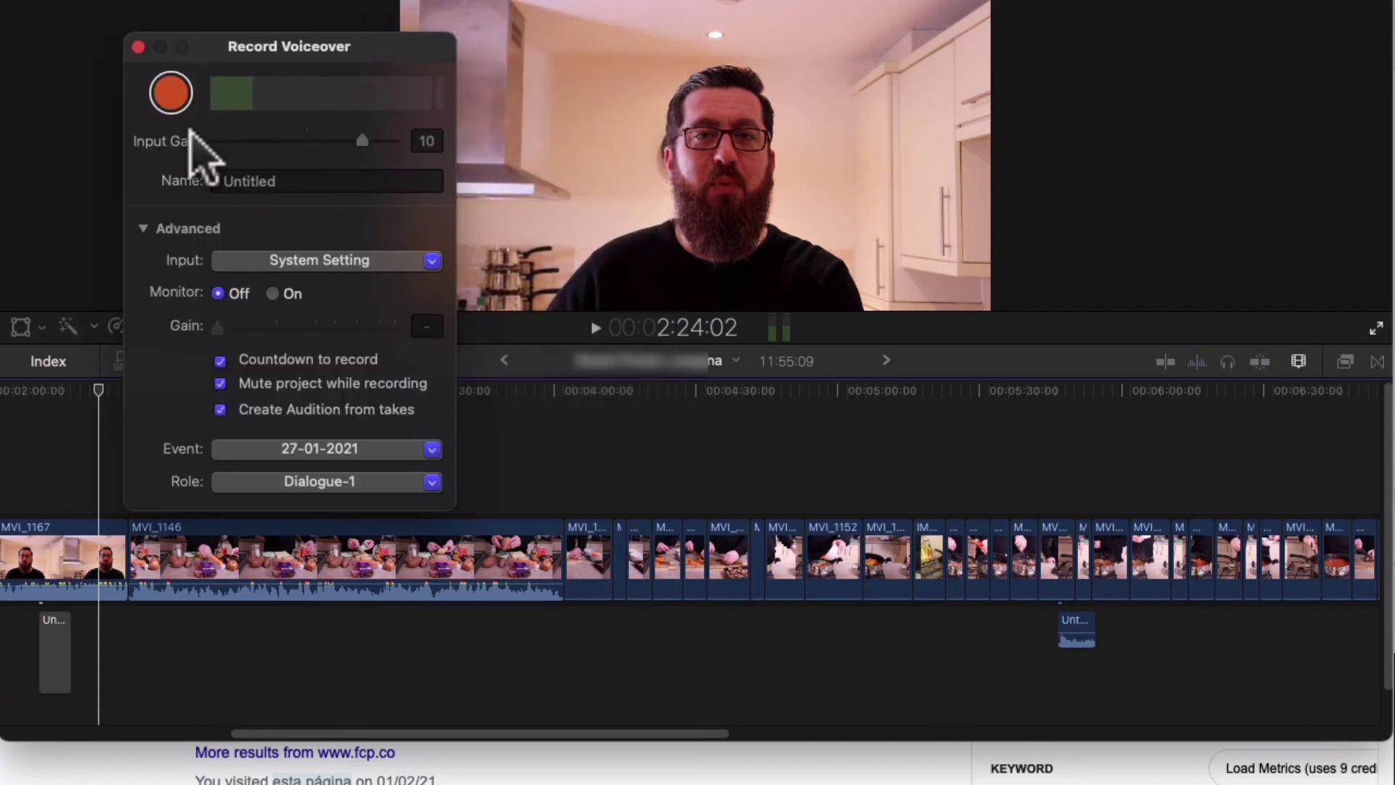
click(173, 92)
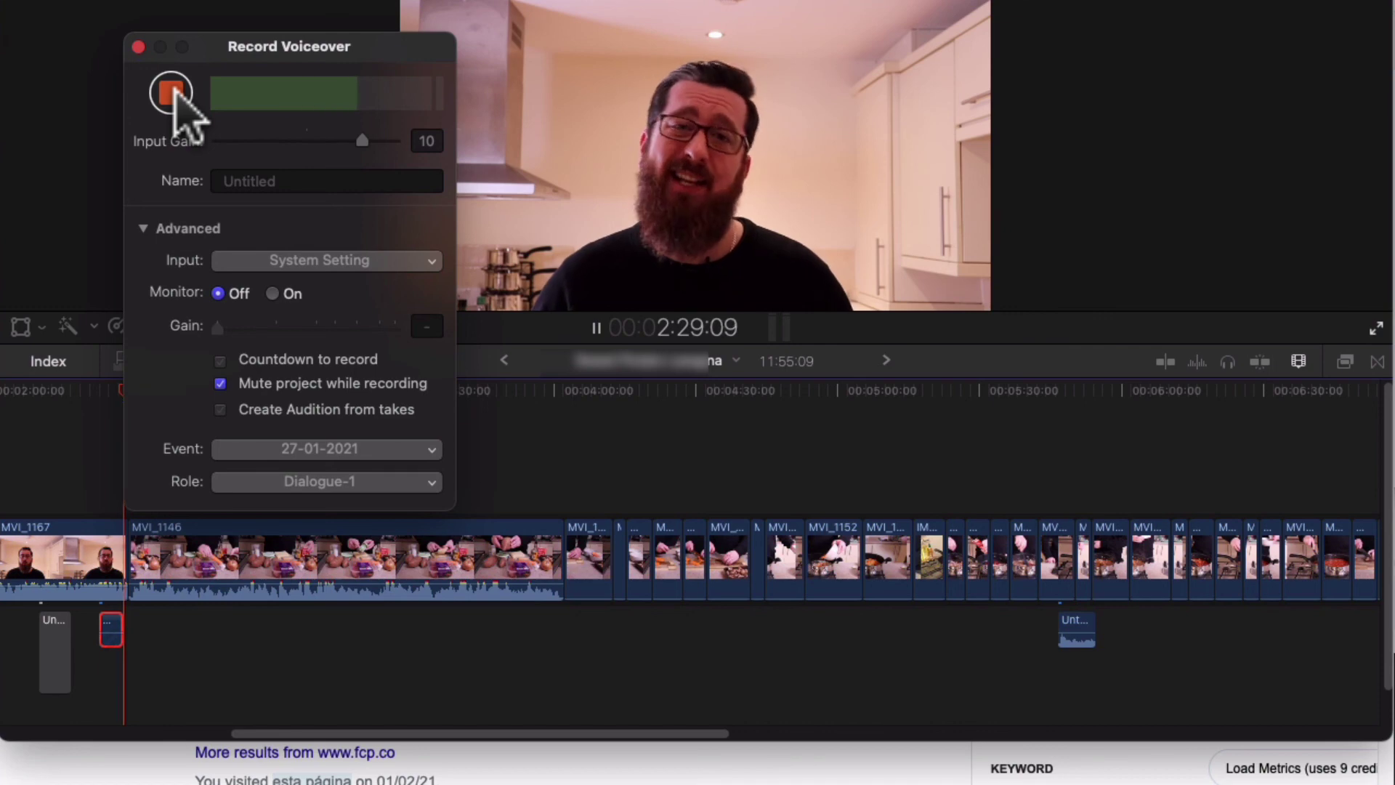
- Stop the voiceover recording to keep the new take in the timeline
click(174, 90)
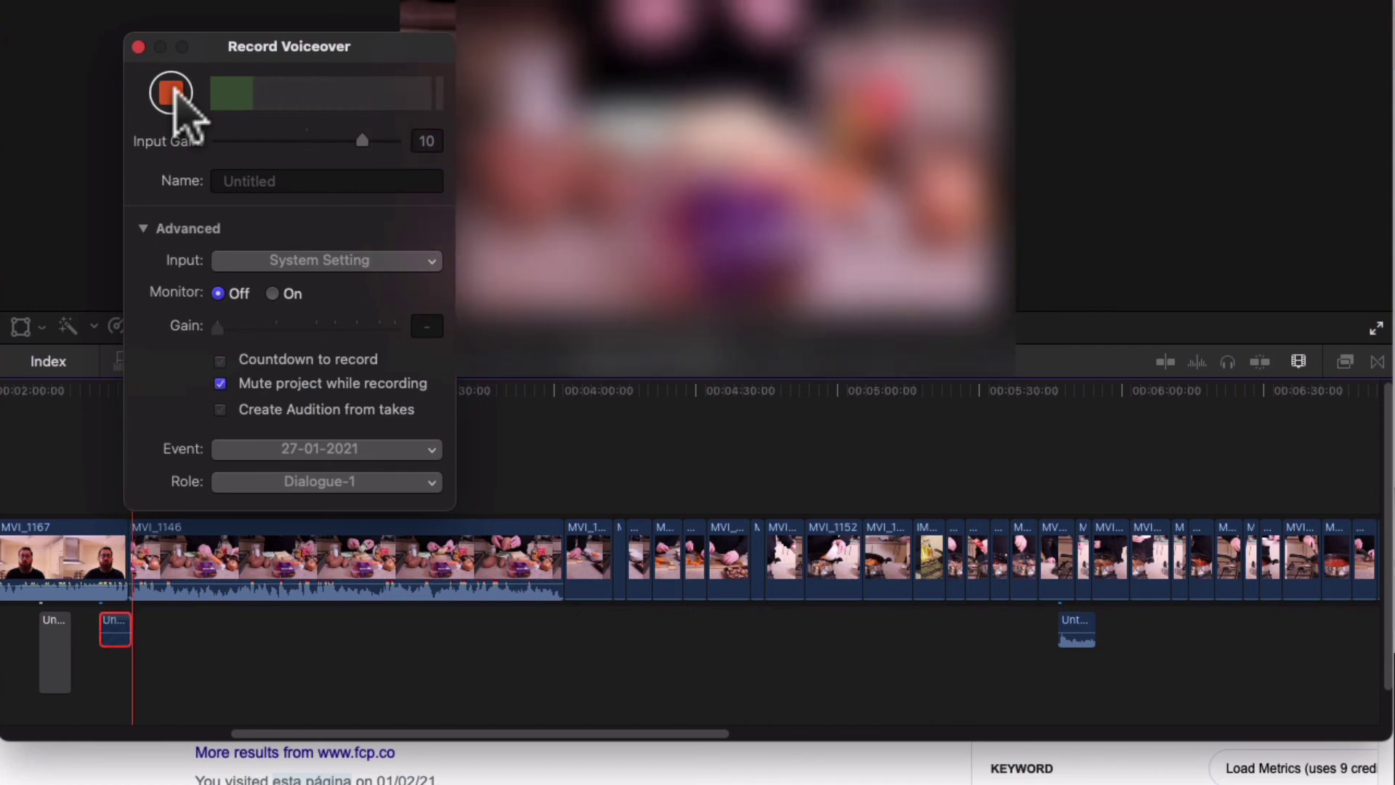